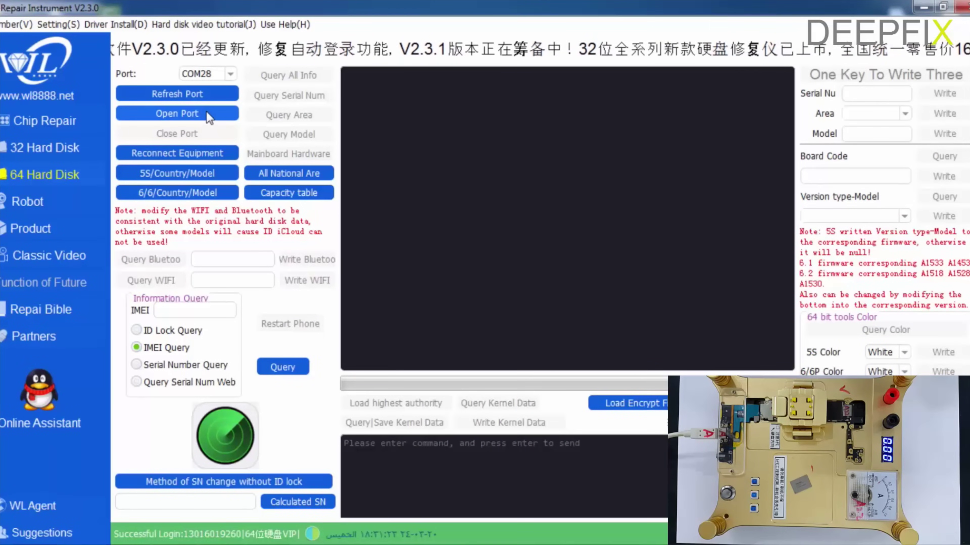
- Open the COM28 connection to the fixture and load highest authority on the board
click(207, 113)
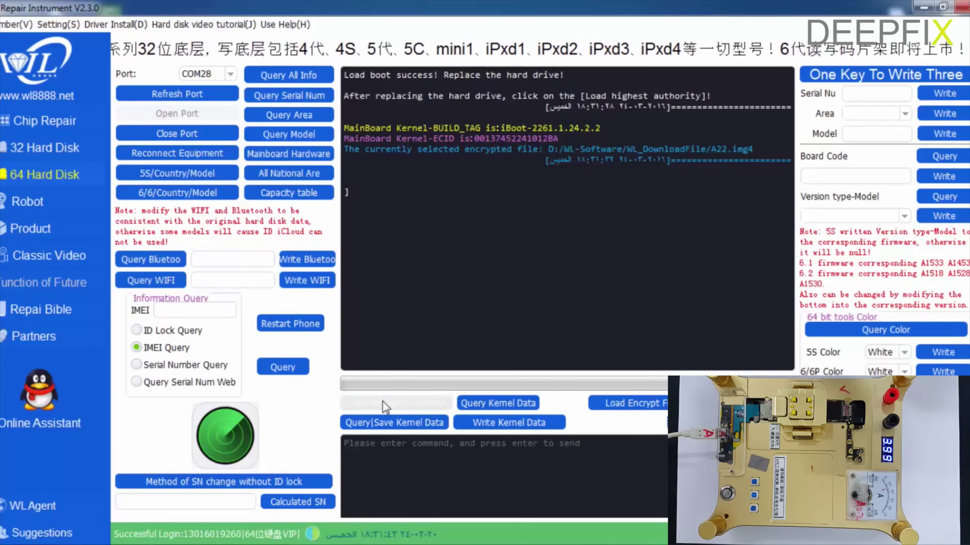
click(383, 401)
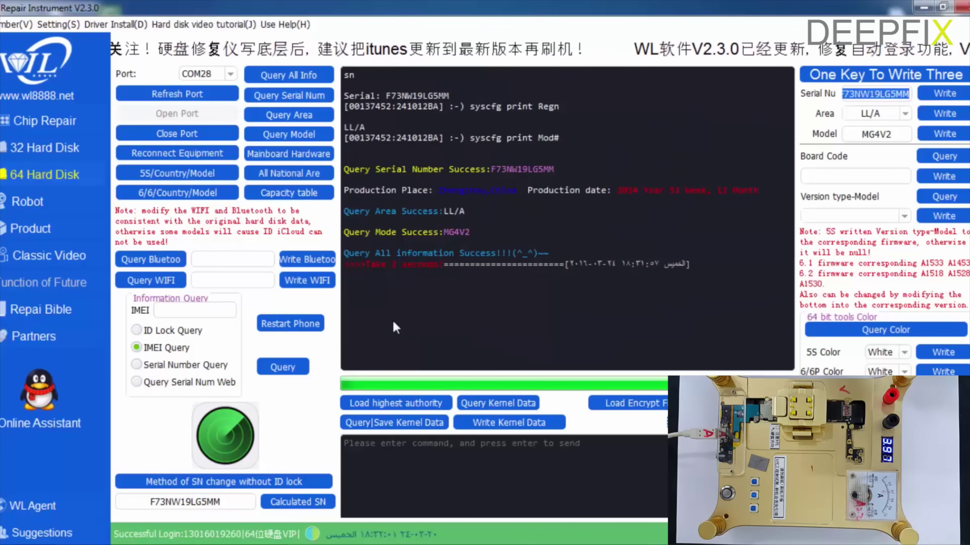
- Copy the new serial from Notepad into the Serial Nu field and write it to the phone
key(alt+Tab)
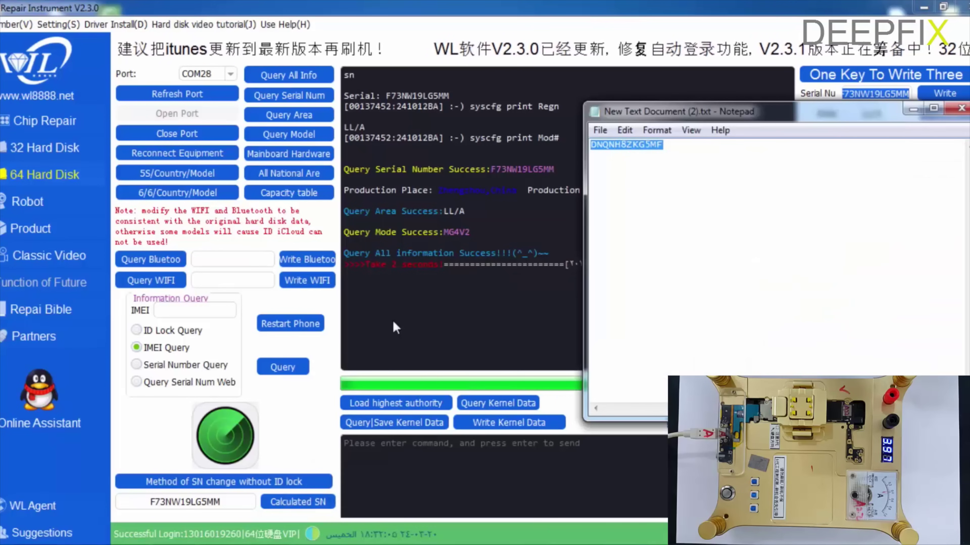
key(shift+F10)
key(Return)
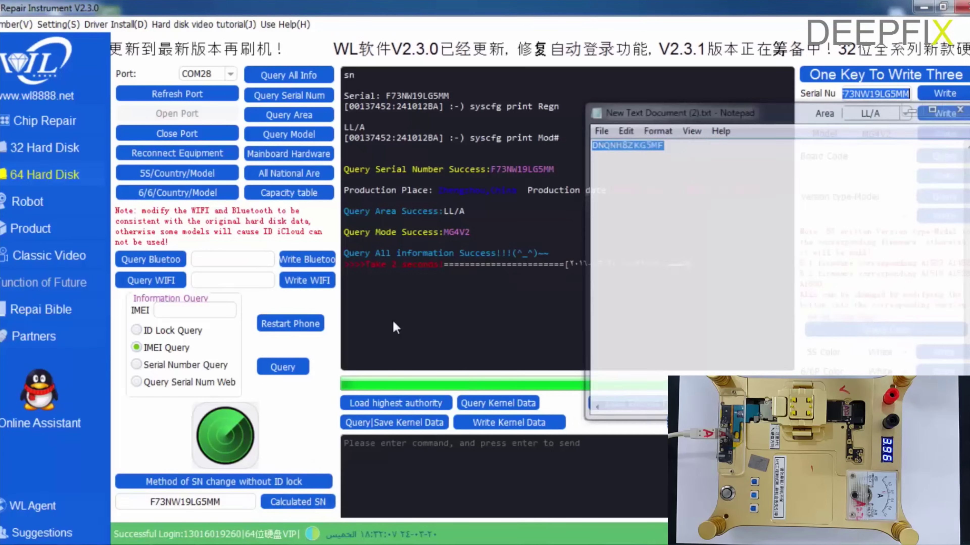
key(alt+Tab)
key(shift+F10)
key(Down)
key(Down)
key(Down)
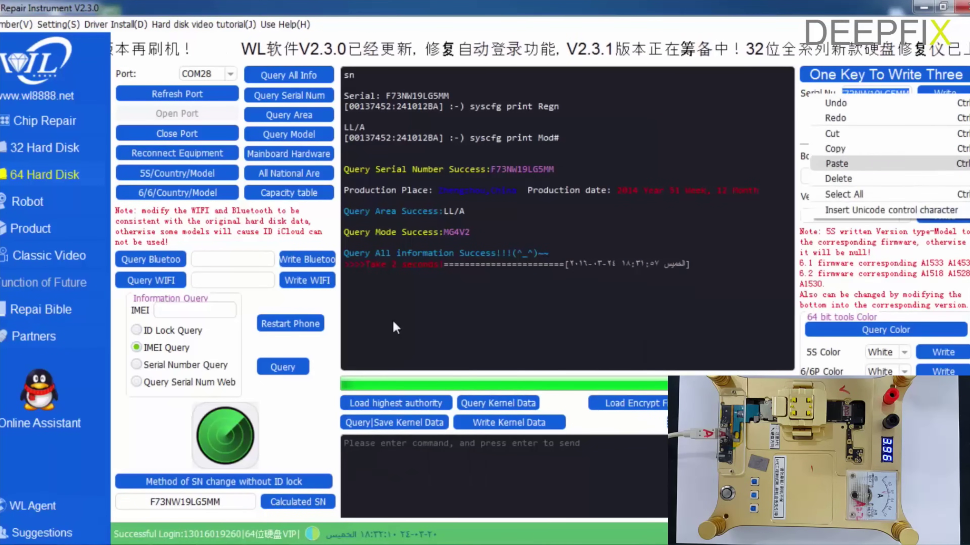
key(Return)
key(Tab)
key(Return)
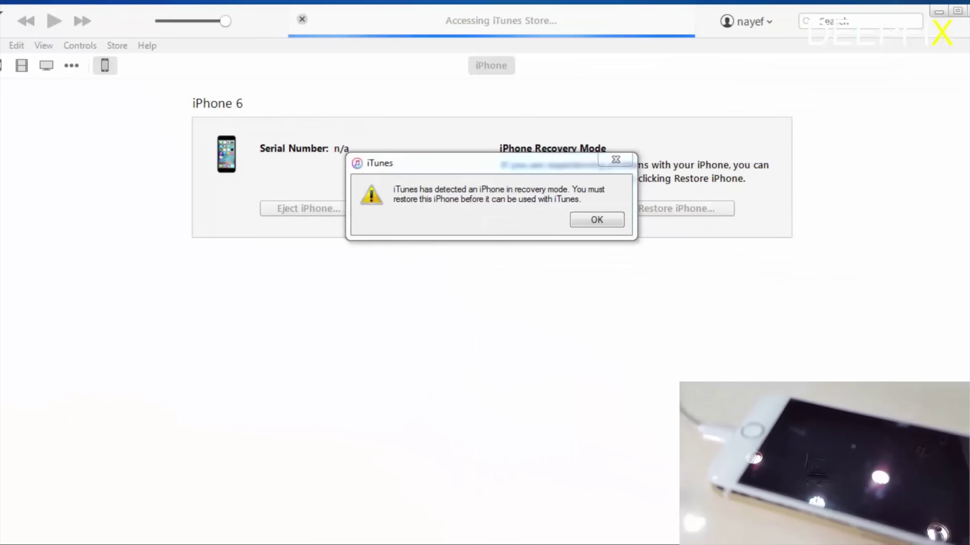
- Restore the iPhone using iPhone7,1_9.1_13B143_Restore.ipsw and dismiss the iCloud sign-in request
click(593, 220)
shift+click(684, 208)
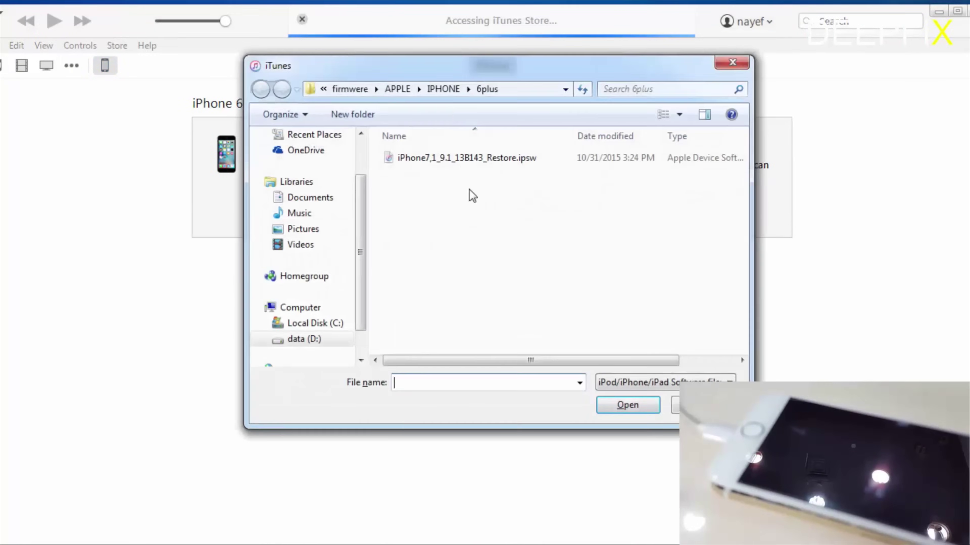
key(BackSpace)
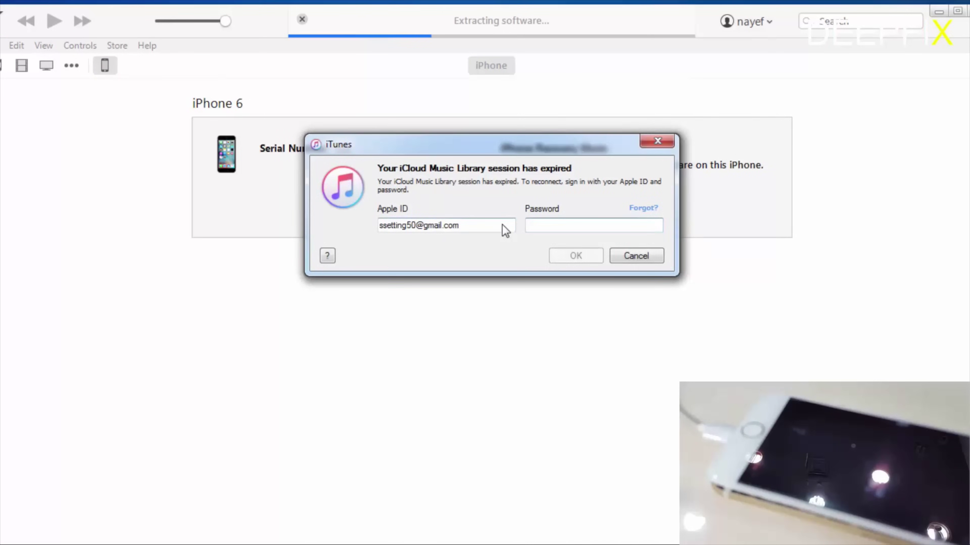
click(633, 255)
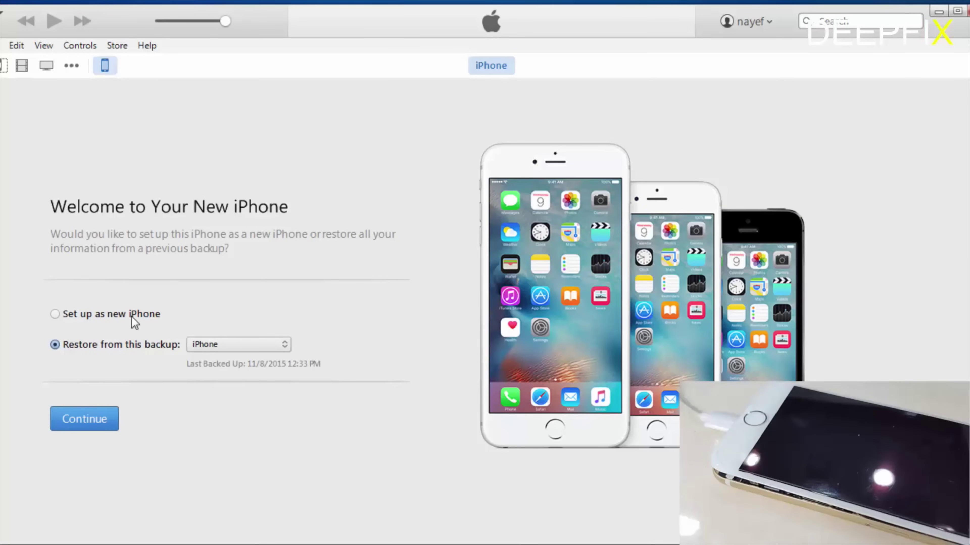
- Continue past the welcome page and start syncing to show the 114.15 GB summary
key(Return)
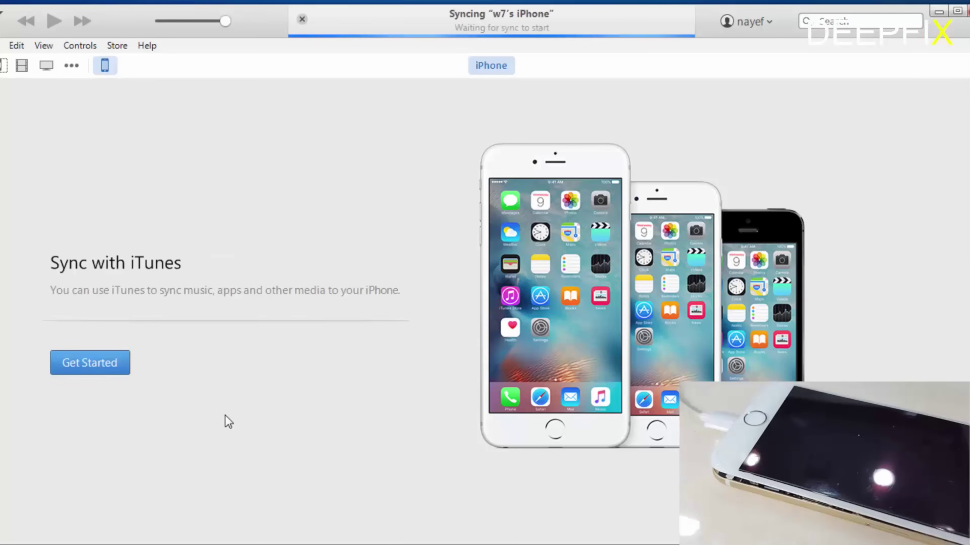
click(114, 365)
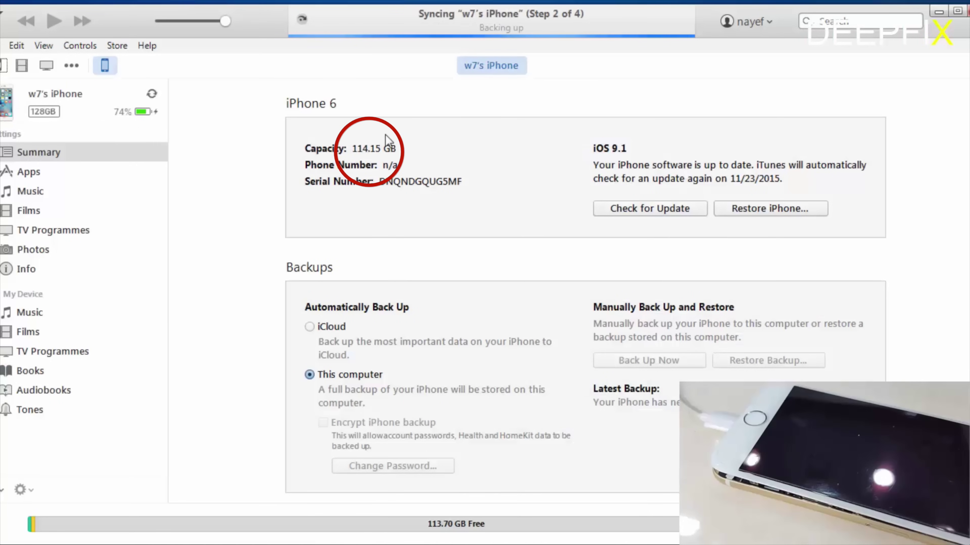